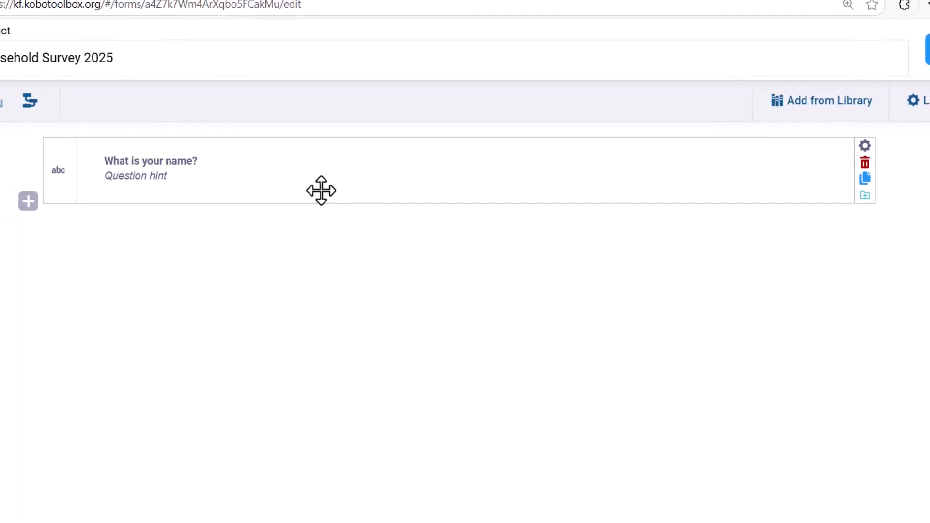
- Set the name question's hint to "enter the full name as it appears on ID" and check it in the form preview
{"action": "left_click", "coordinate": [133, 176]}
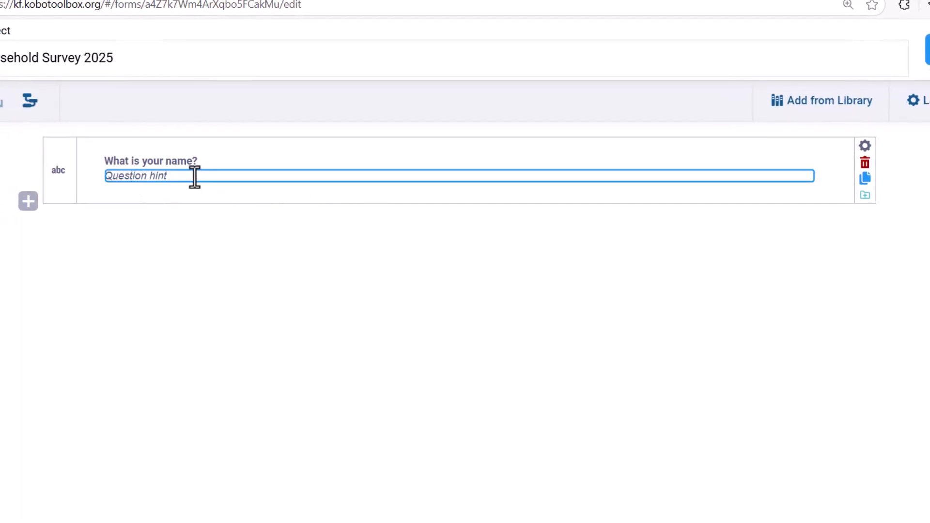
{"action": "type", "text": "ent"}
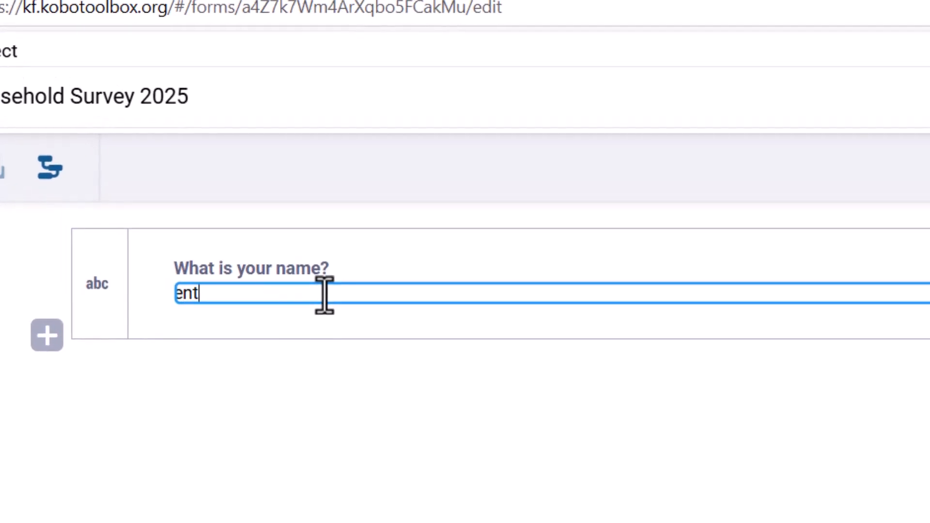
{"action": "type", "text": "er the full name o"}
{"action": "right_click", "coordinate": [325, 295]}
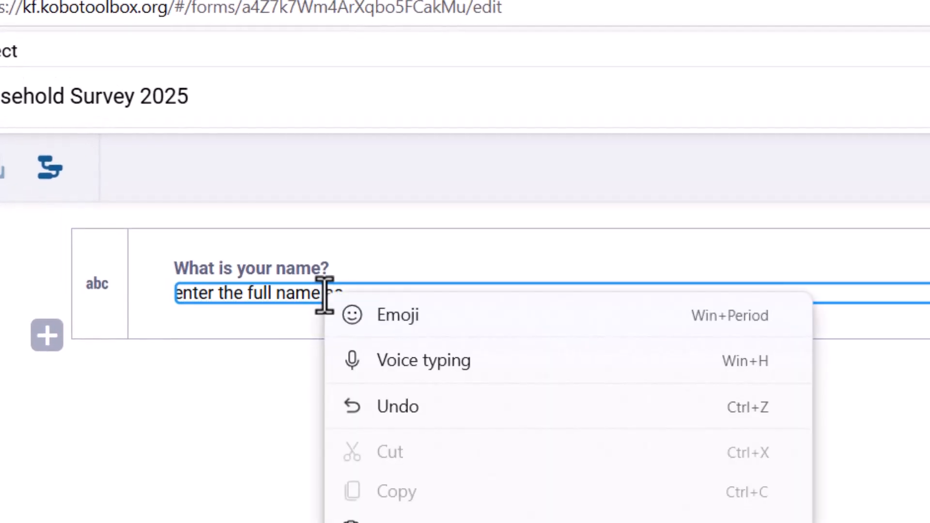
{"action": "left_click", "coordinate": [314, 347]}
{"action": "left_click", "coordinate": [362, 294]}
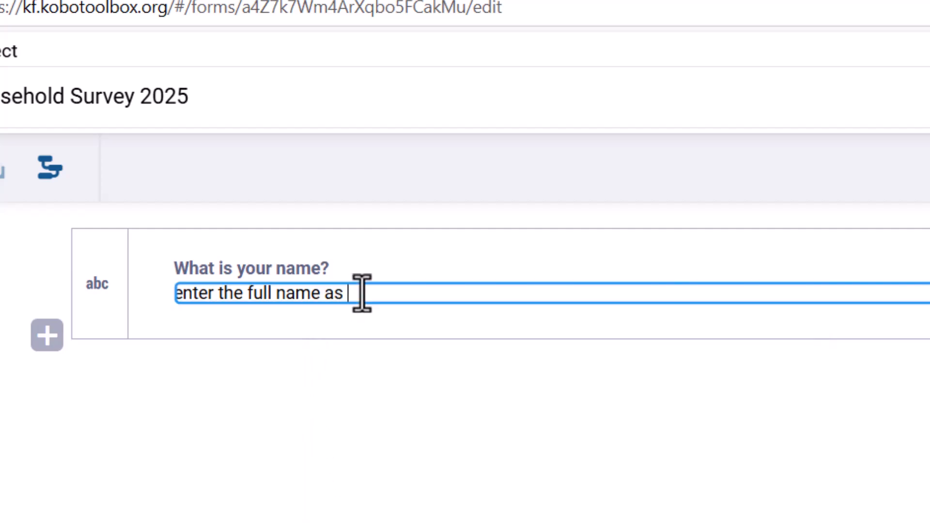
{"action": "type", "text": "s it appears on ID"}
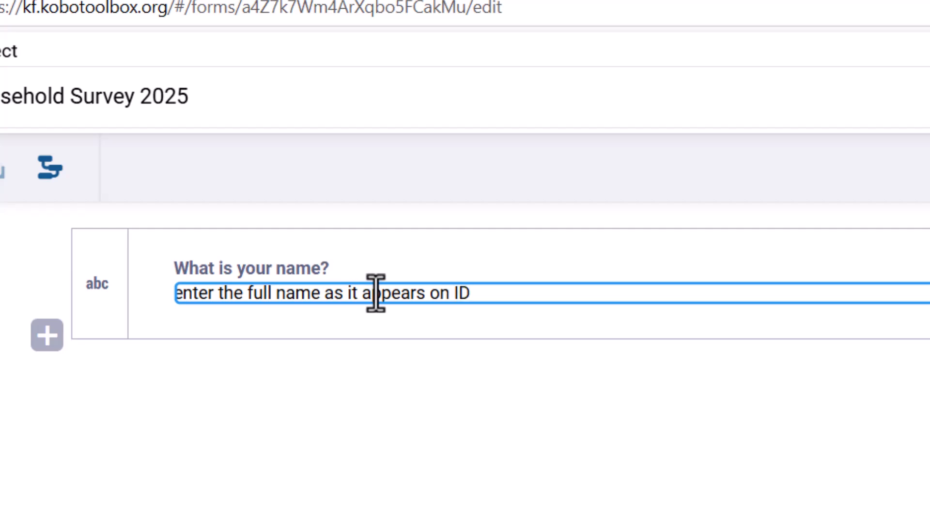
{"action": "left_click", "coordinate": [306, 493]}
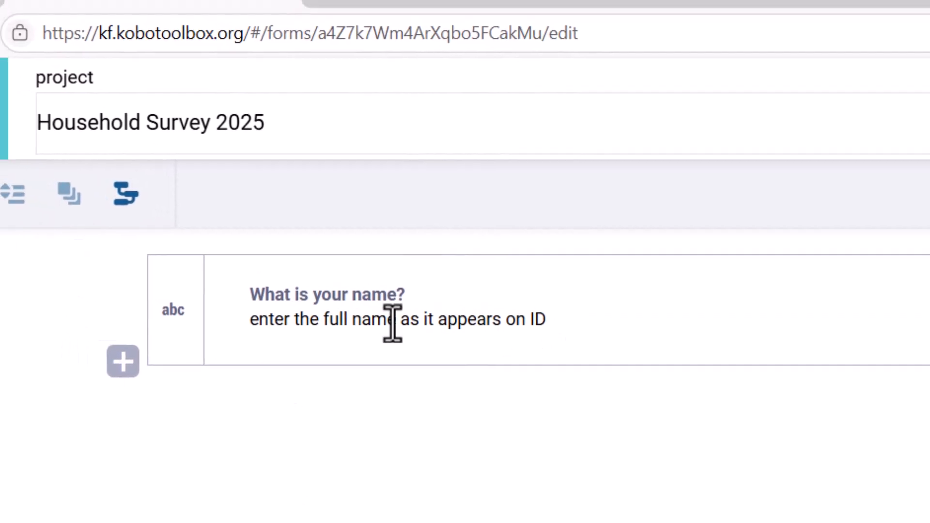
{"action": "left_click", "coordinate": [54, 233]}
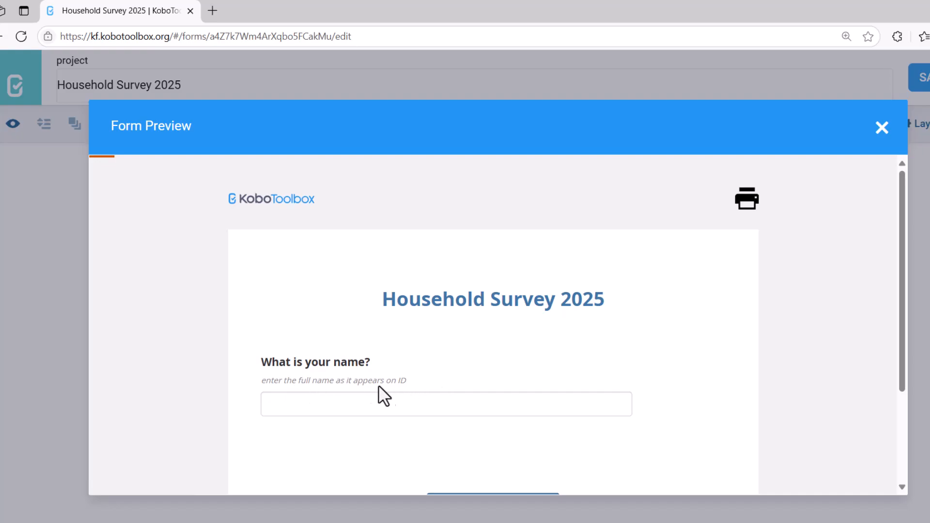
{"action": "left_click", "coordinate": [882, 129]}
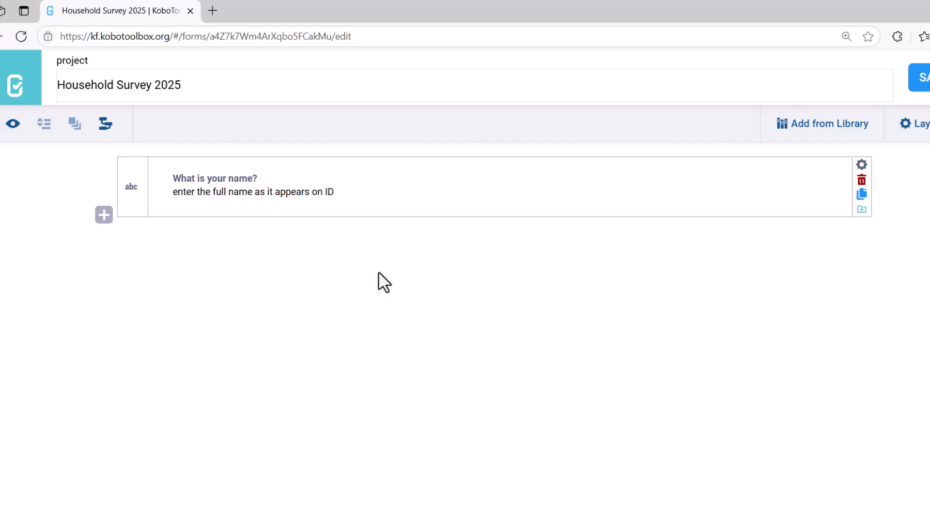
- Open the name question's settings and review its skip logic, validation criteria and question options
{"action": "left_click", "coordinate": [862, 167]}
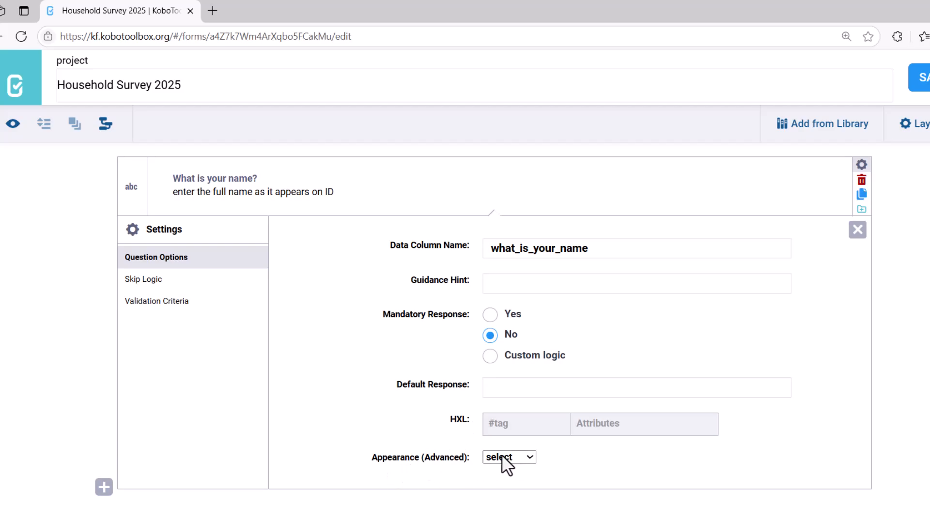
{"action": "left_click", "coordinate": [147, 281]}
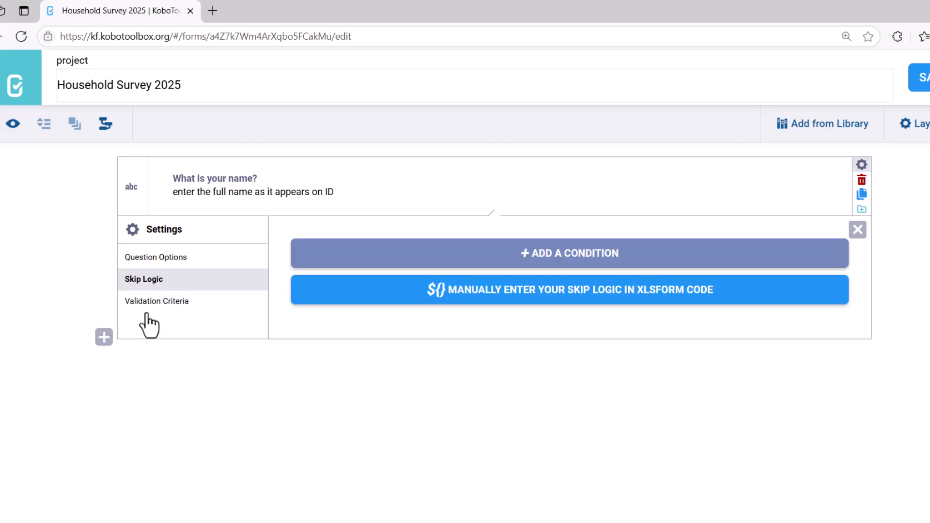
{"action": "left_click", "coordinate": [171, 302]}
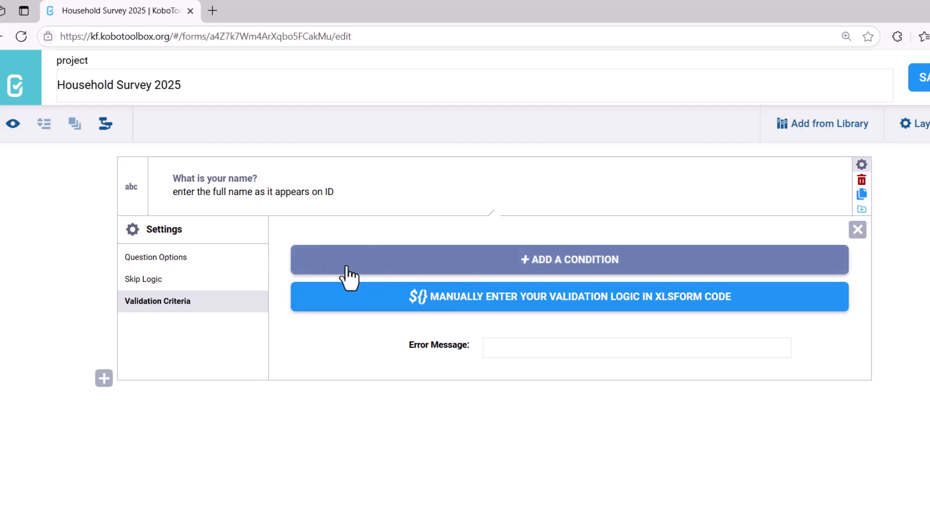
{"action": "left_click", "coordinate": [151, 258]}
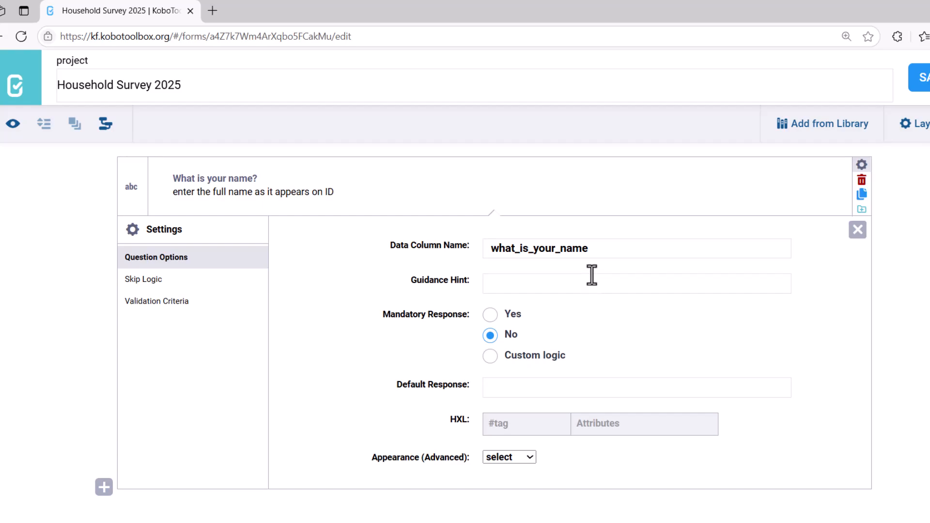
- Try prefixing the data column name with 7, and remove the resulting prefix again
{"action": "left_click_drag", "start_coordinate": [591, 249], "coordinate": [488, 239]}
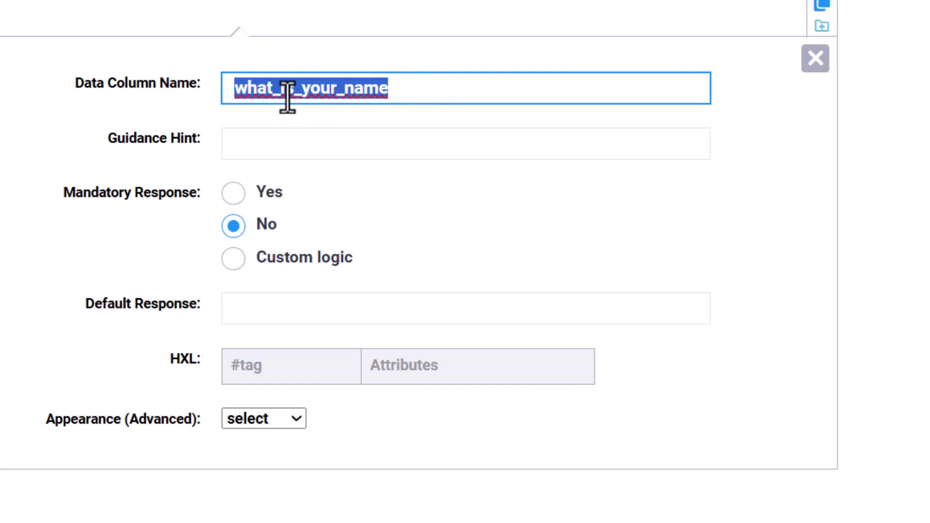
{"action": "right_click", "coordinate": [303, 94]}
{"action": "left_click", "coordinate": [303, 92]}
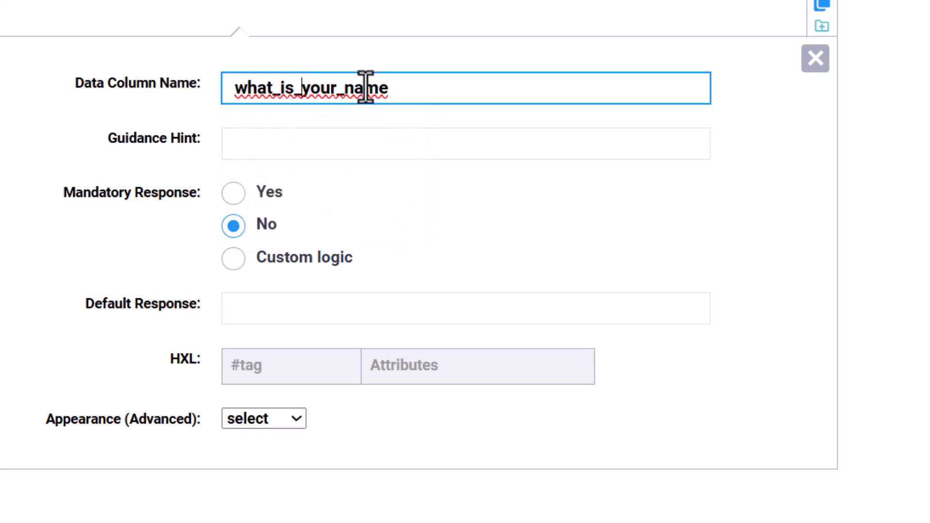
{"action": "left_click", "coordinate": [335, 145]}
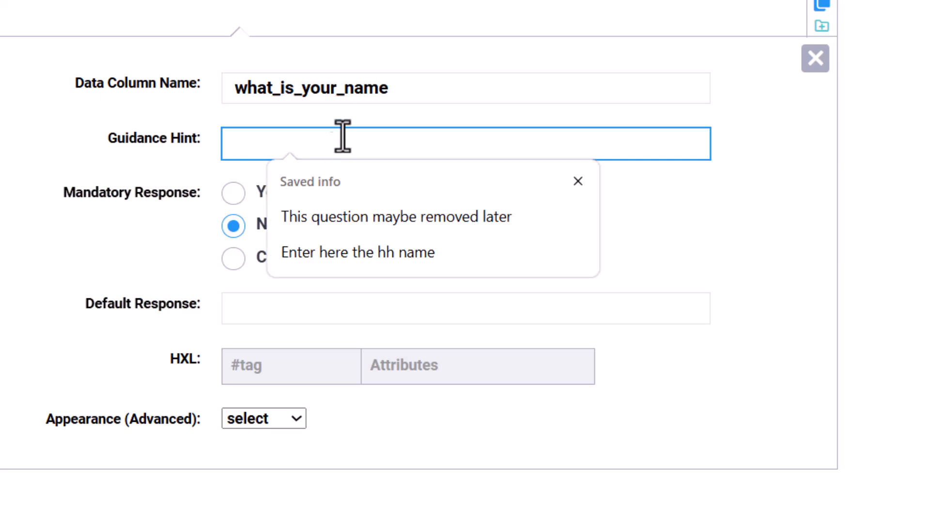
{"action": "left_click", "coordinate": [388, 89]}
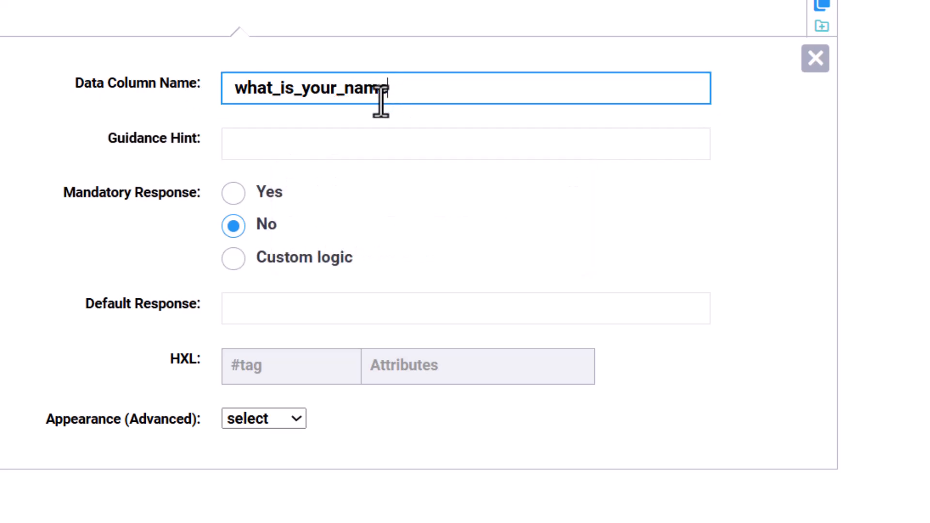
{"action": "left_click", "coordinate": [233, 89]}
{"action": "type", "text": "7"}
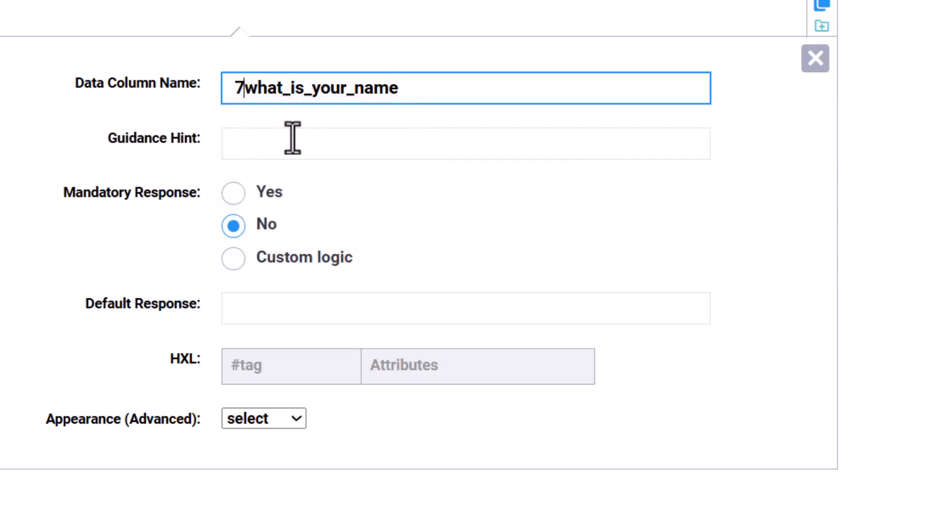
{"action": "left_click", "coordinate": [282, 151]}
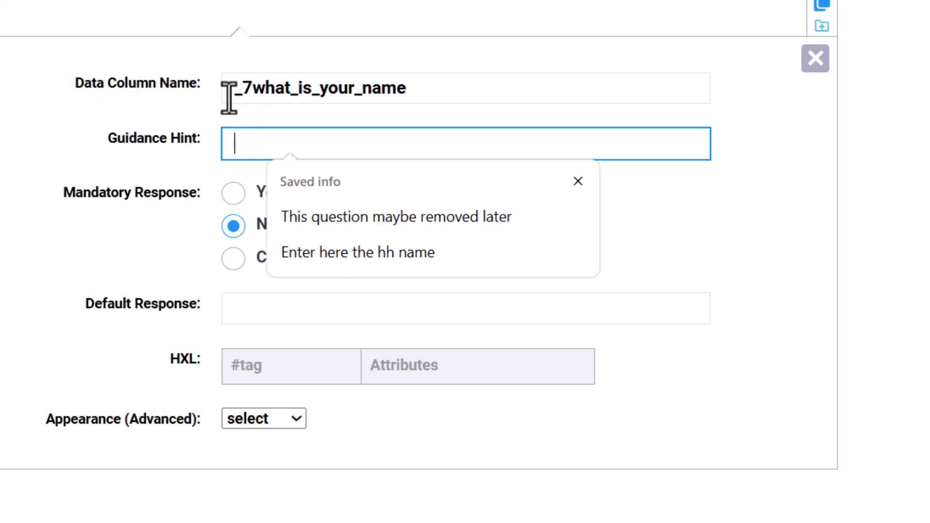
{"action": "left_click_drag", "start_coordinate": [248, 92], "coordinate": [234, 90]}
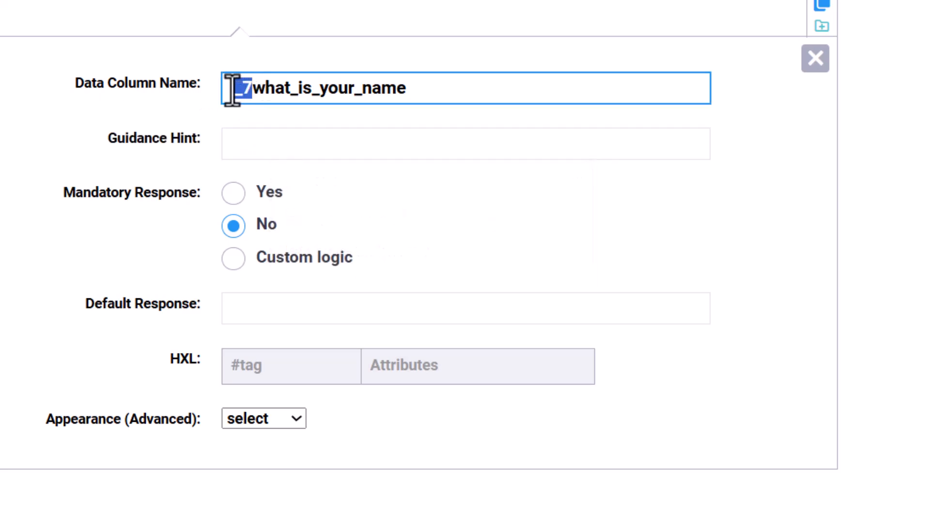
{"action": "key", "text": "BackSpace"}
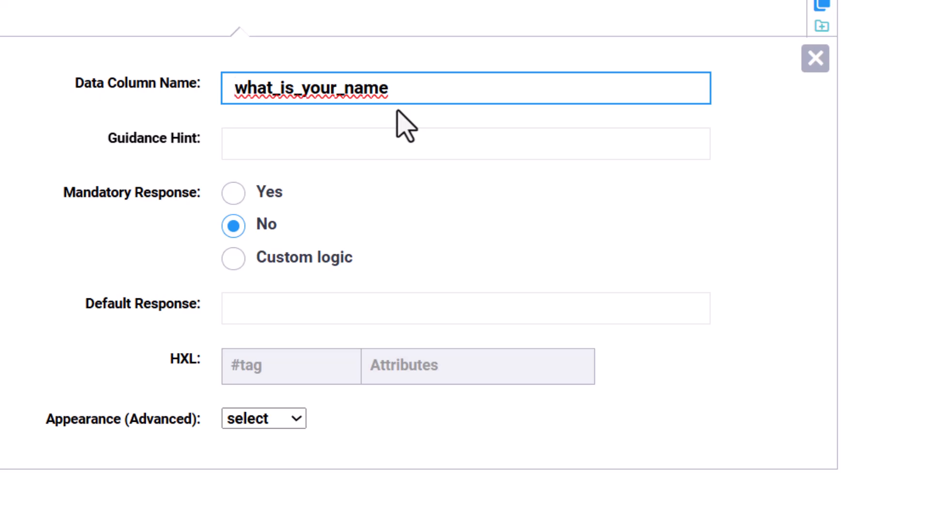
- Try v1 as the question's data column name, and replace it with q1
{"action": "left_click_drag", "start_coordinate": [385, 86], "coordinate": [233, 104]}
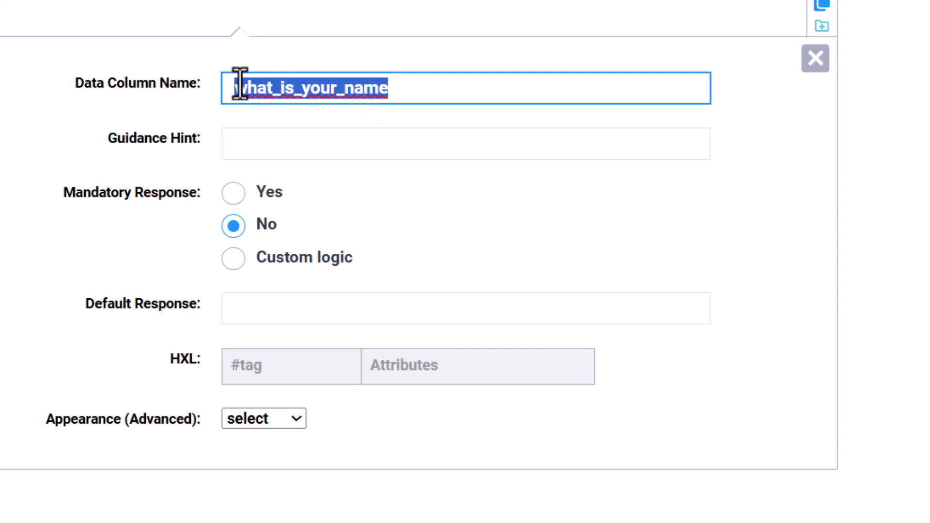
{"action": "left_click", "coordinate": [403, 99]}
{"action": "left_click_drag", "start_coordinate": [403, 100], "coordinate": [224, 92]}
{"action": "type", "text": "v"}
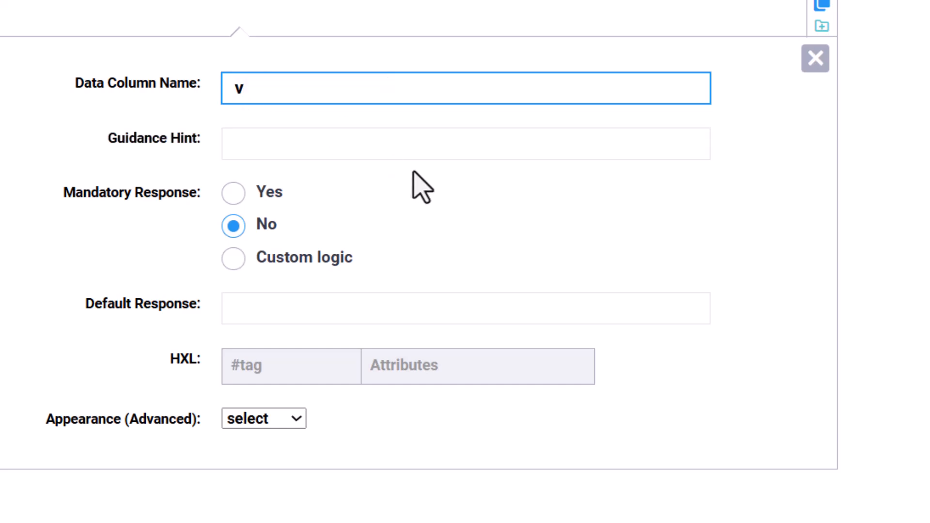
{"action": "type", "text": "1"}
{"action": "left_click_drag", "start_coordinate": [270, 88], "coordinate": [183, 108]}
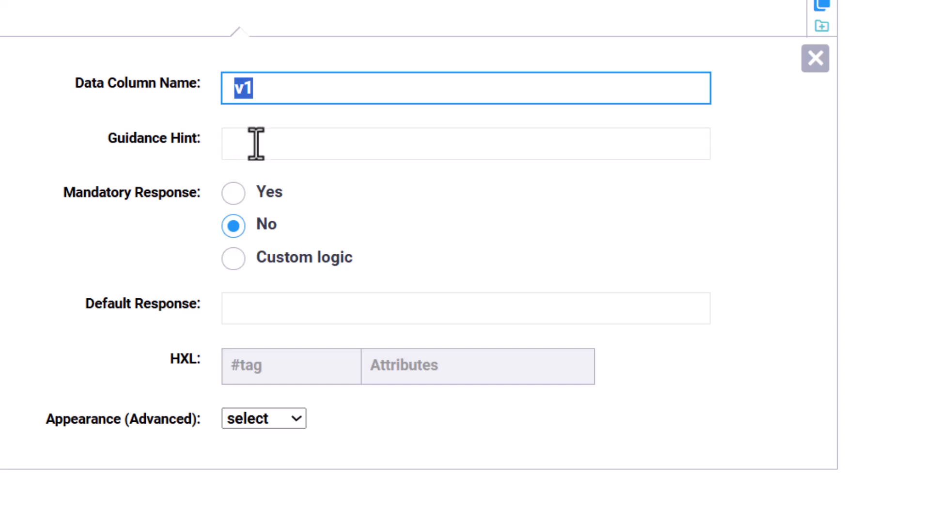
{"action": "type", "text": "q1"}
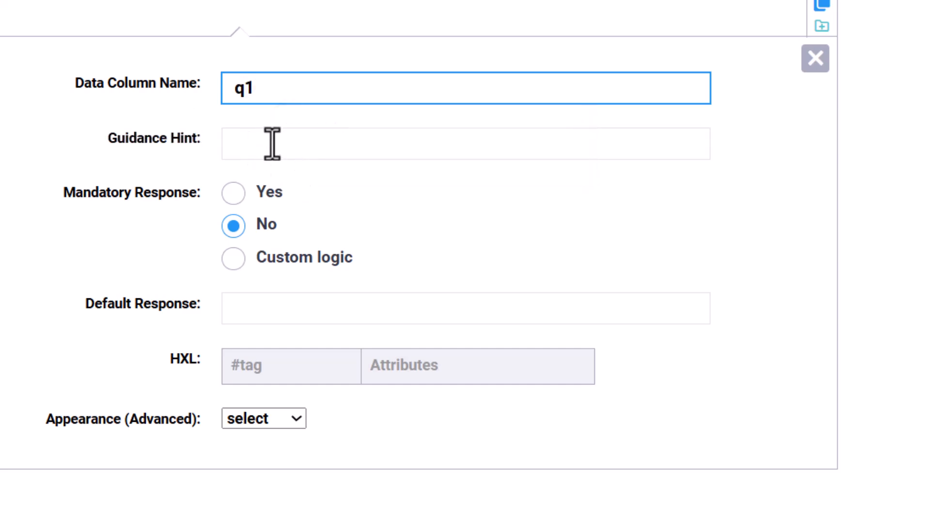
{"action": "left_click", "coordinate": [270, 136]}
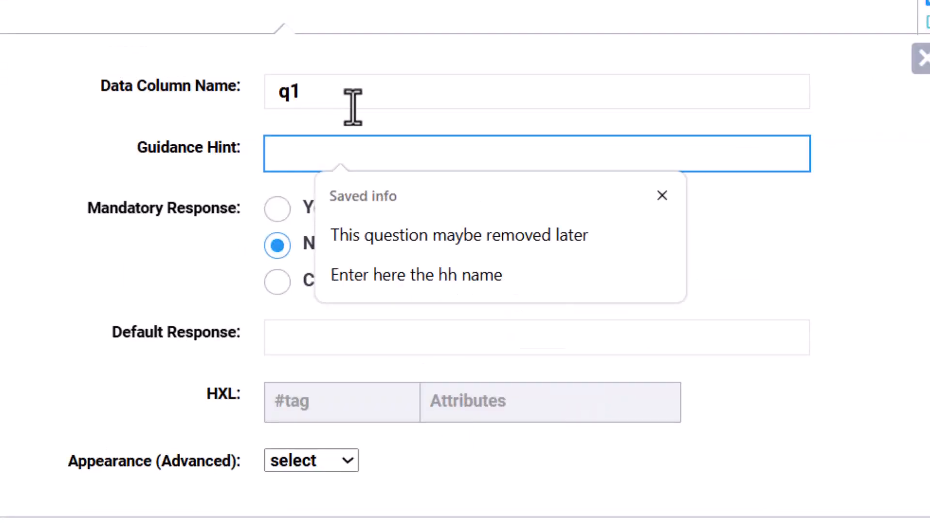
- Undo the data column name edits back to what_is_your_name
{"action": "left_click", "coordinate": [350, 99]}
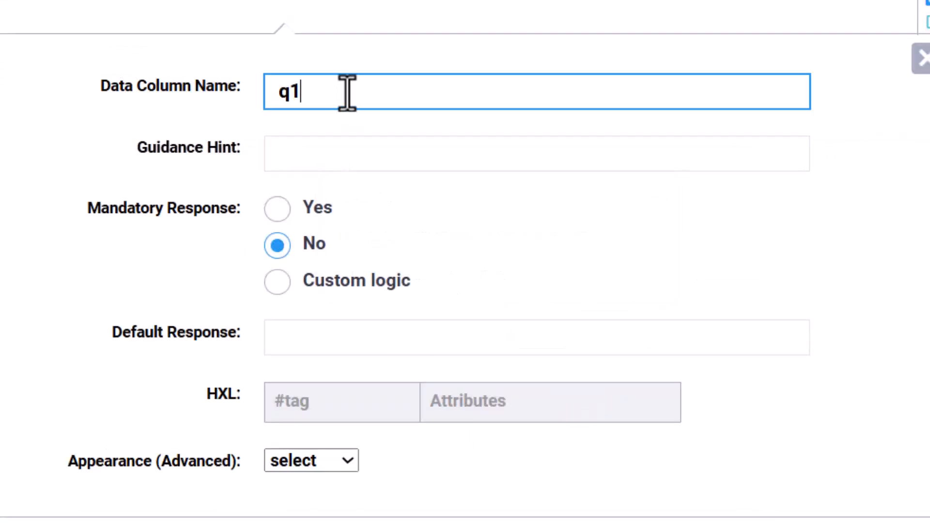
{"action": "key", "text": "ctrl+z"}
{"action": "key", "text": "ctrl+z"}
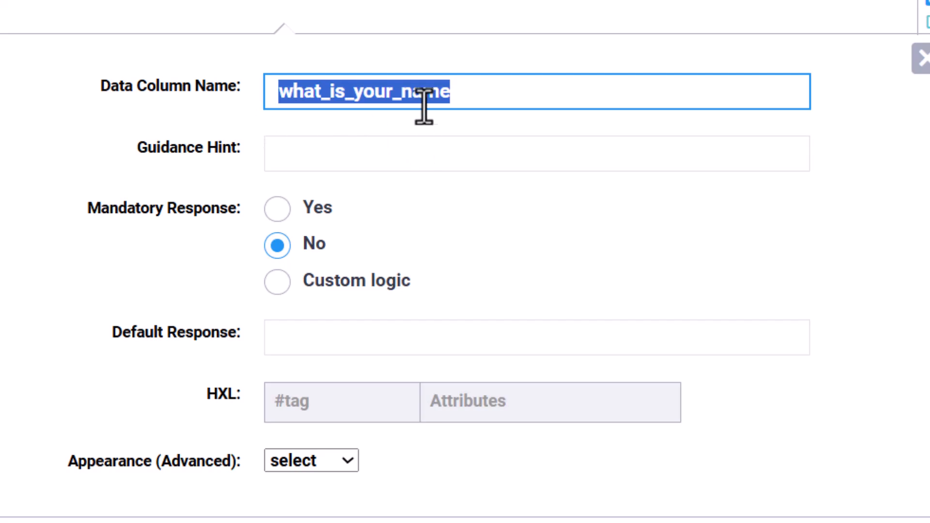
{"action": "left_click", "coordinate": [457, 97]}
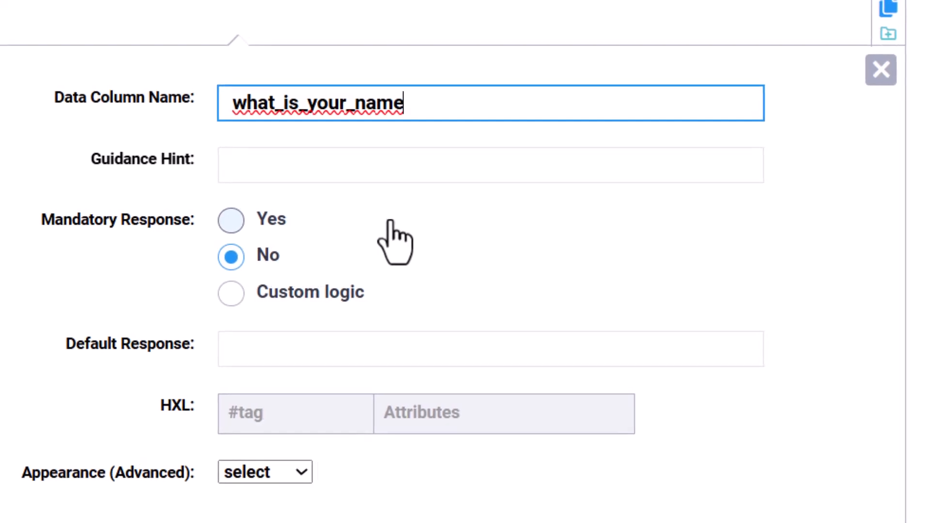
- Fill in the guidance hint with the saved text "This question maybe removed later" and correct "maybe" to "may be"
{"action": "left_click", "coordinate": [347, 172]}
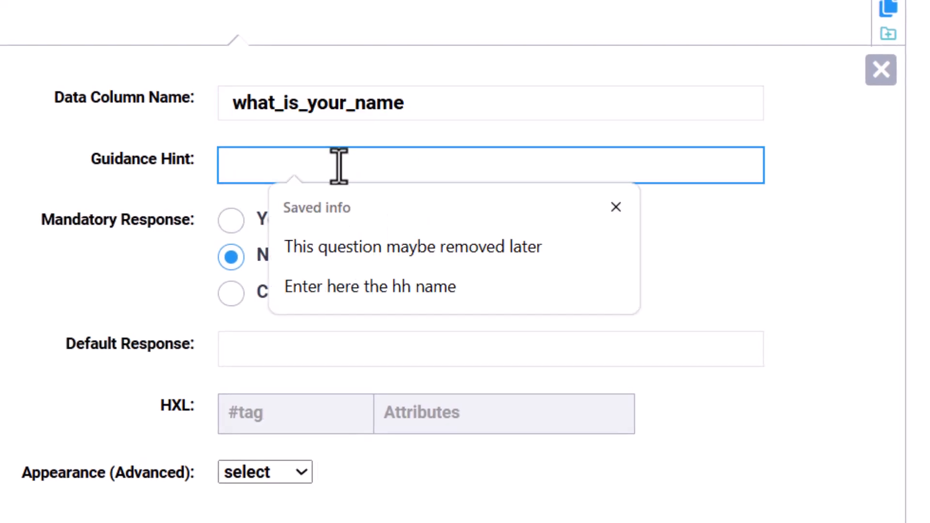
{"action": "left_click", "coordinate": [427, 261]}
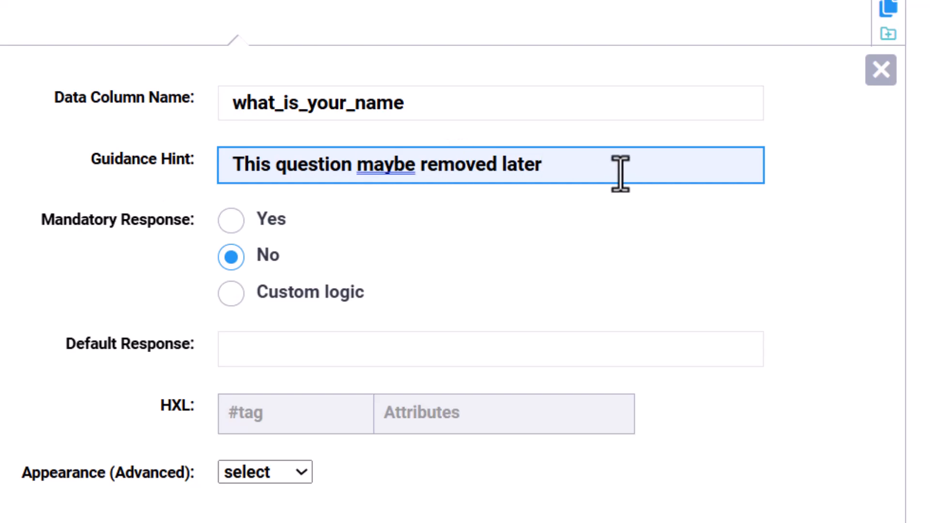
{"action": "right_click", "coordinate": [379, 167]}
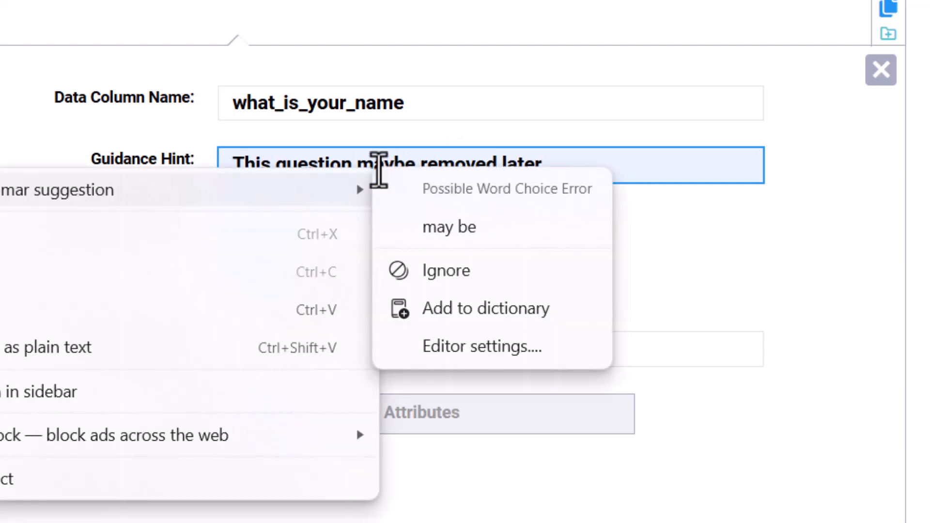
{"action": "left_click", "coordinate": [450, 226]}
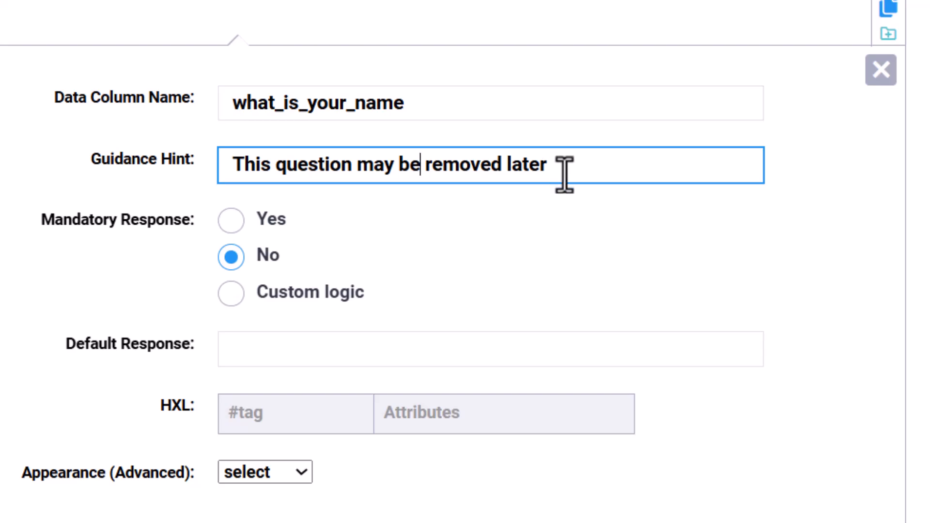
- Save the form and preview it, expanding the additional details under the name question
{"action": "left_click", "coordinate": [896, 73]}
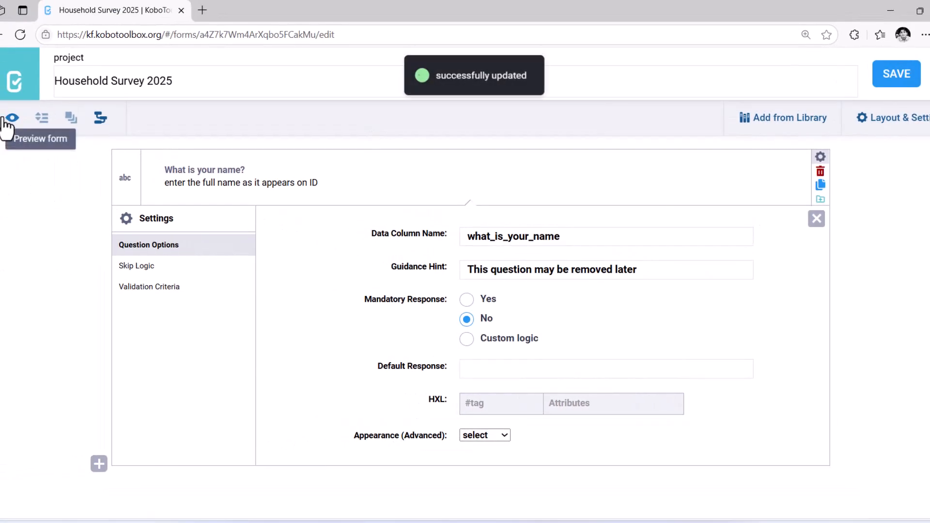
{"action": "left_click", "coordinate": [6, 121]}
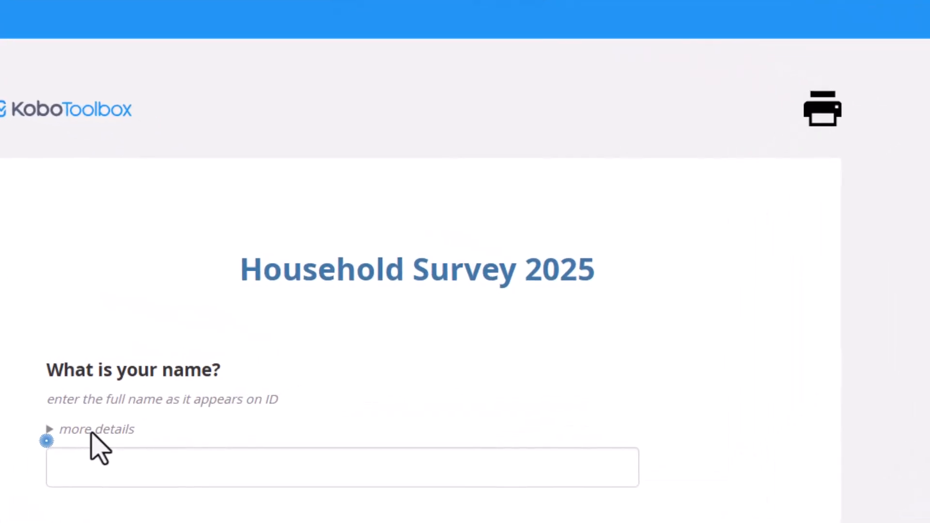
{"action": "left_click", "coordinate": [49, 432]}
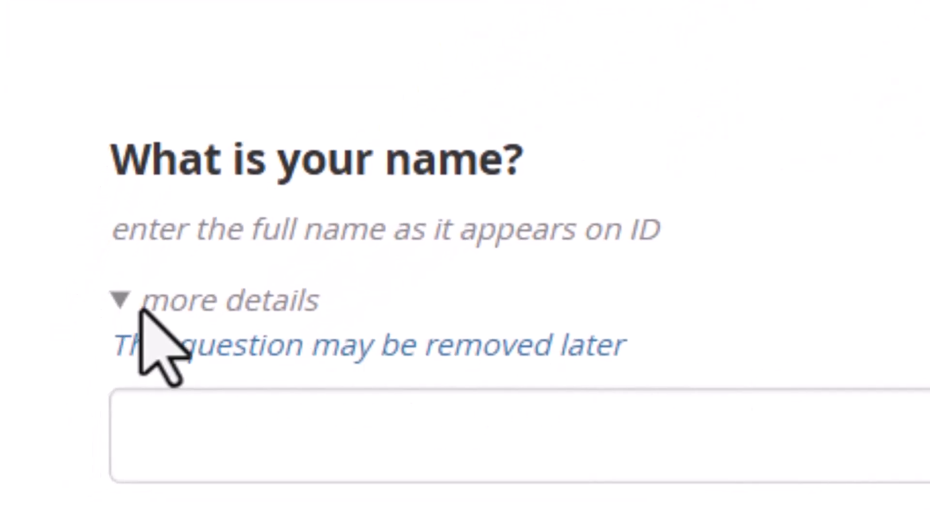
- Collapse the additional details under the name question and close the form preview
{"action": "left_click", "coordinate": [113, 297]}
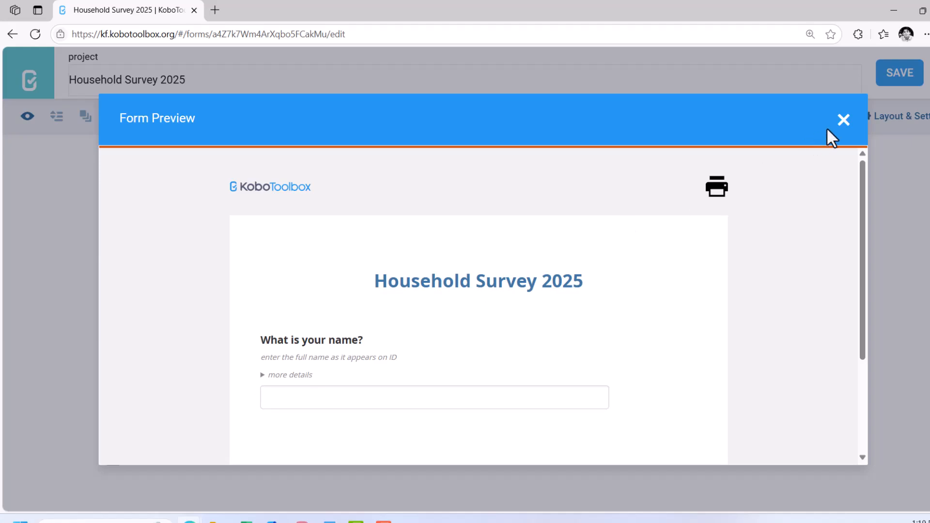
{"action": "left_click", "coordinate": [843, 120]}
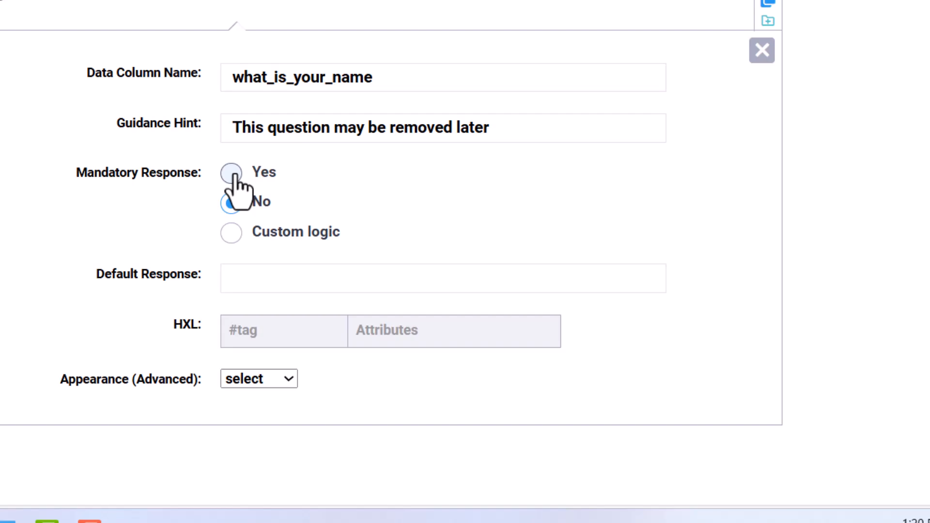
- Make a response to the name question mandatory and set its default response to the saved text "No Name"
{"action": "left_click", "coordinate": [233, 174]}
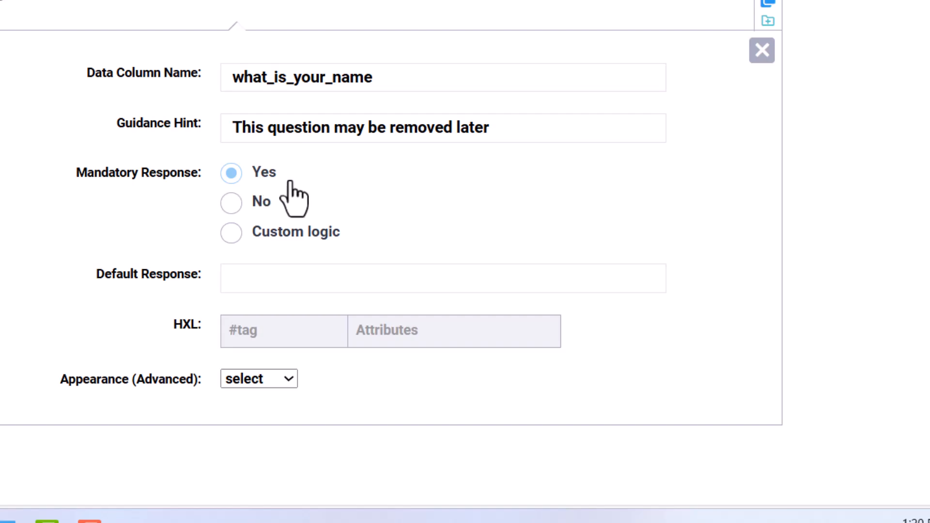
{"action": "left_click", "coordinate": [245, 285]}
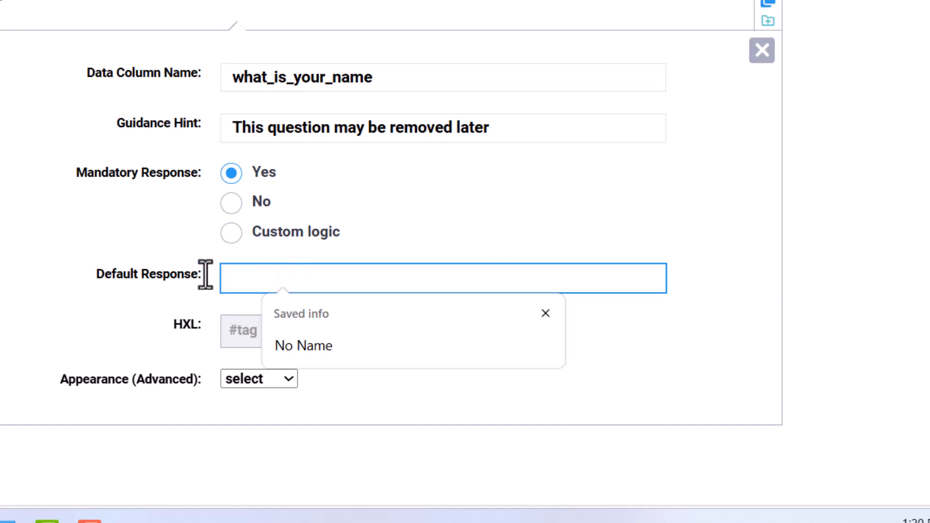
{"action": "left_click", "coordinate": [319, 353]}
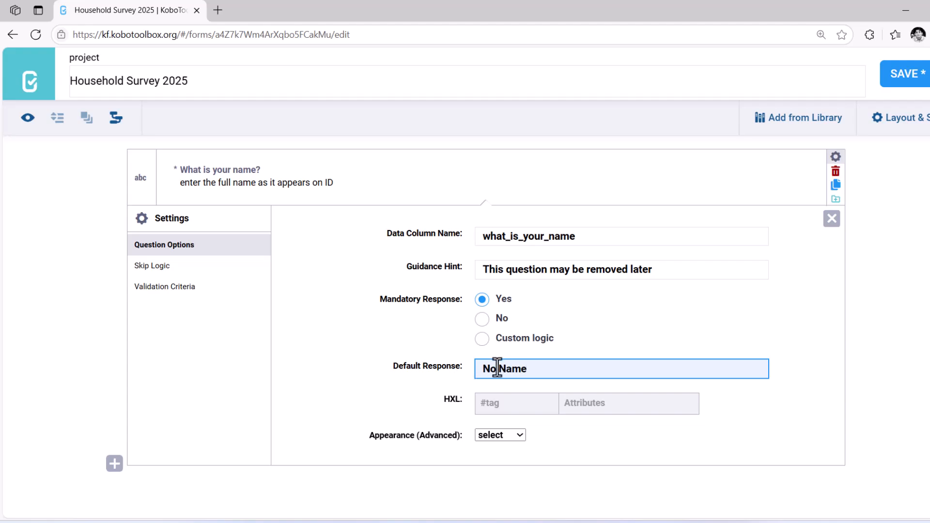
- Save the form and check the name question's default response in the form preview
{"action": "left_click", "coordinate": [899, 73]}
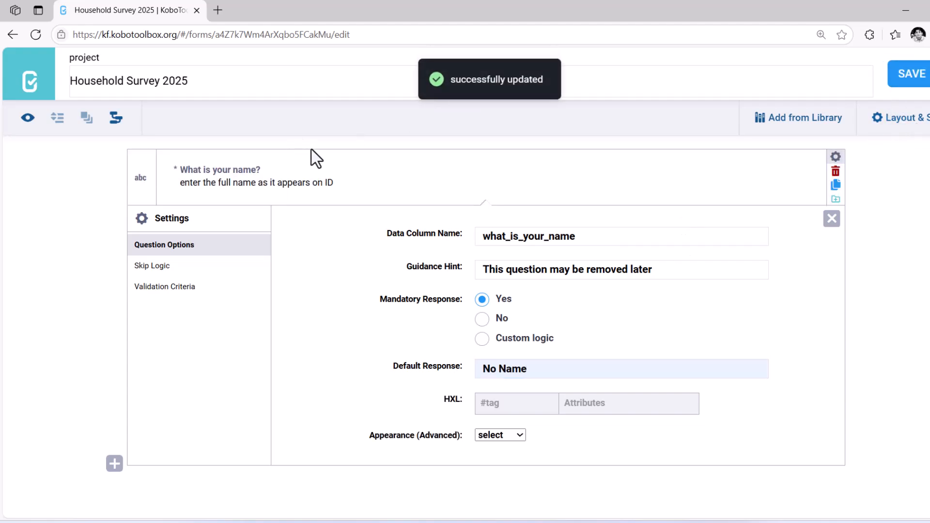
{"action": "left_click", "coordinate": [28, 119]}
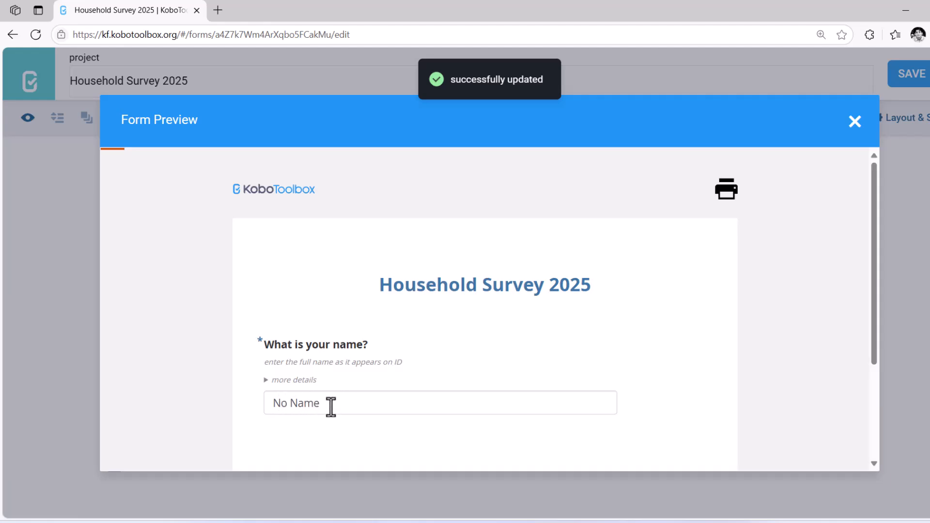
{"action": "left_click_drag", "start_coordinate": [331, 407], "coordinate": [249, 407]}
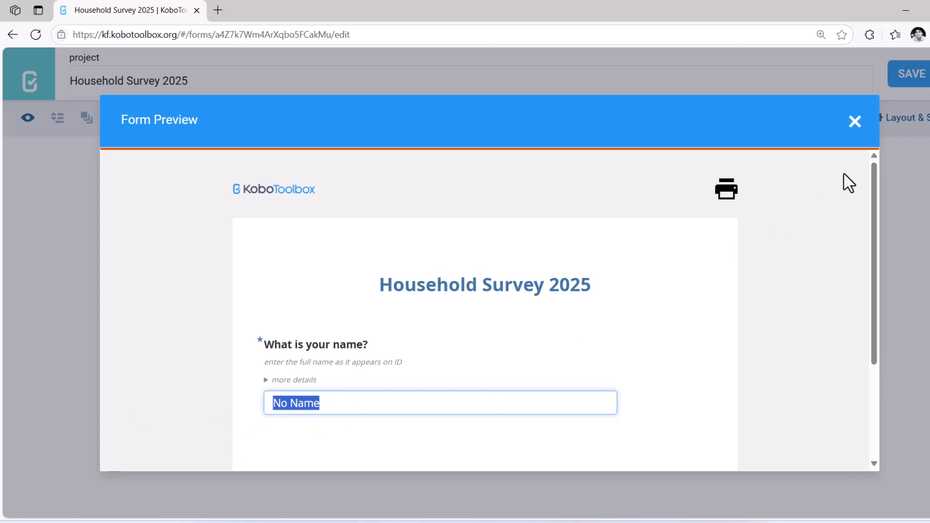
{"action": "left_click", "coordinate": [856, 121]}
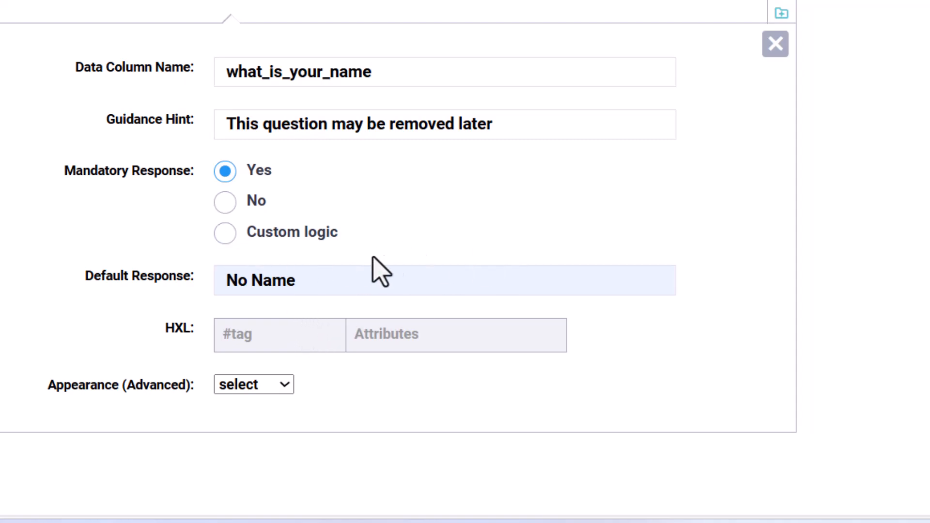
- Add the HXL tag #population to the name question
{"action": "left_click", "coordinate": [277, 335]}
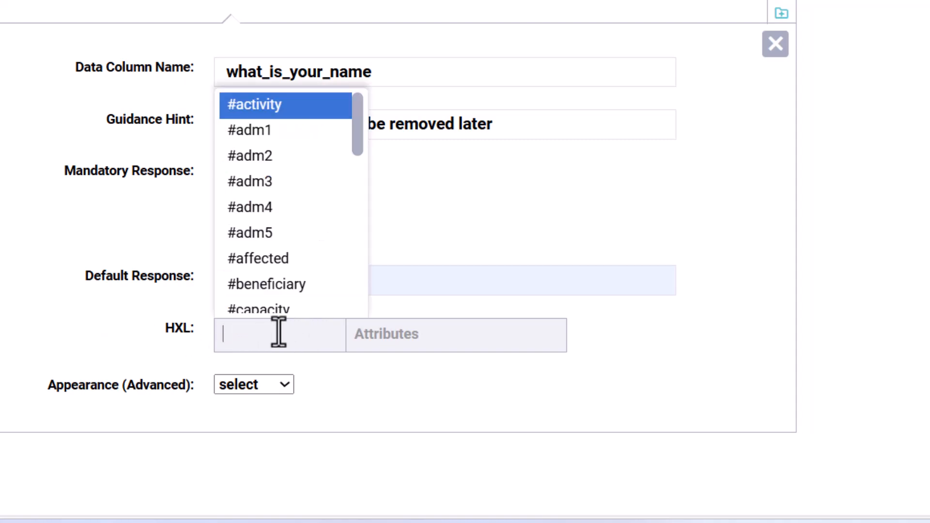
{"action": "scroll", "coordinate": [270, 198], "scroll_direction": "down", "scroll_amount": 1}
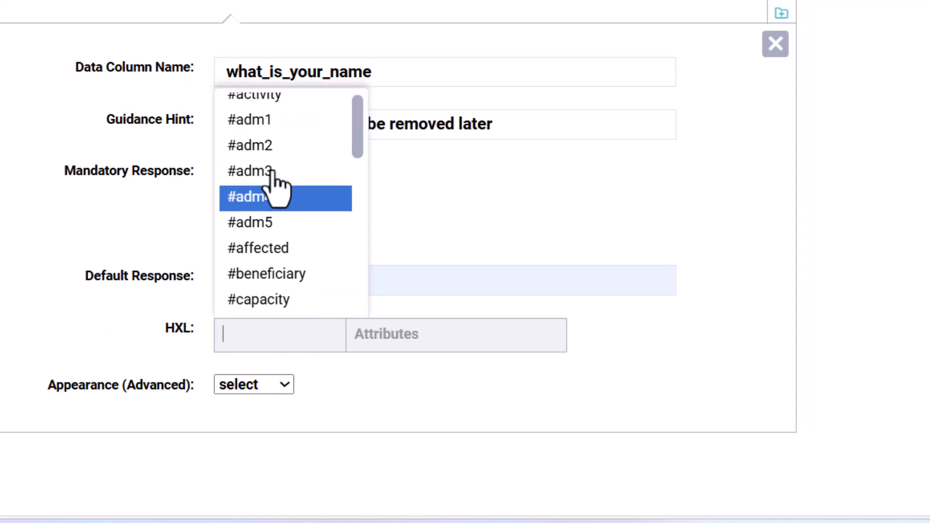
{"action": "left_click_drag", "start_coordinate": [355, 125], "coordinate": [340, 292]}
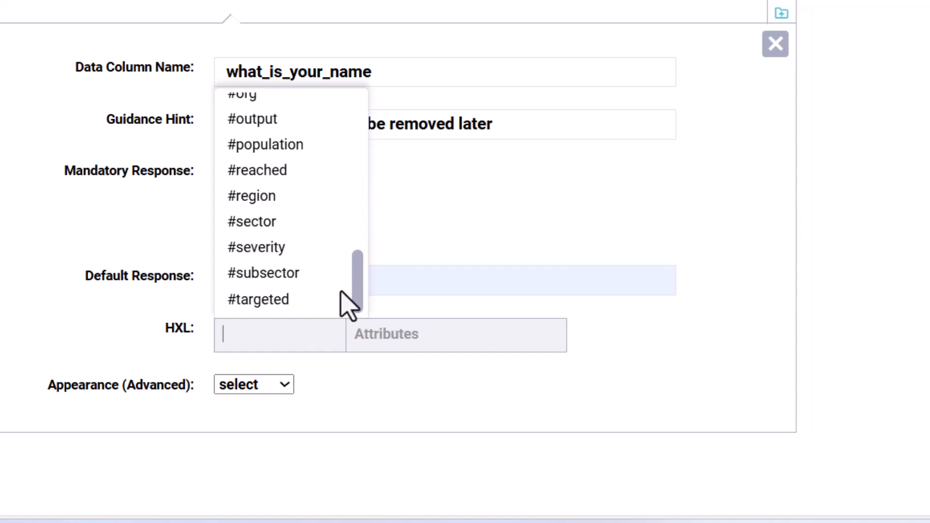
{"action": "left_click_drag", "start_coordinate": [341, 291], "coordinate": [343, 247]}
{"action": "left_click", "coordinate": [304, 266]}
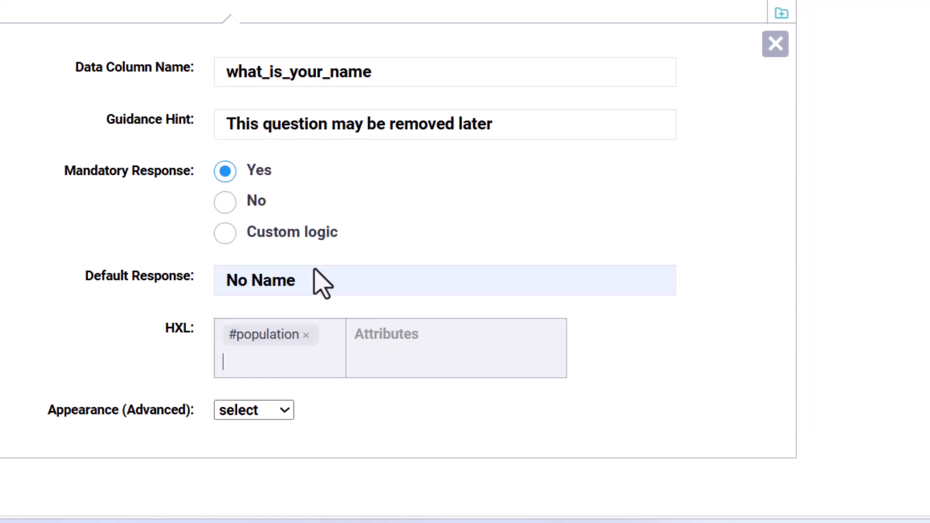
{"action": "left_click", "coordinate": [261, 371]}
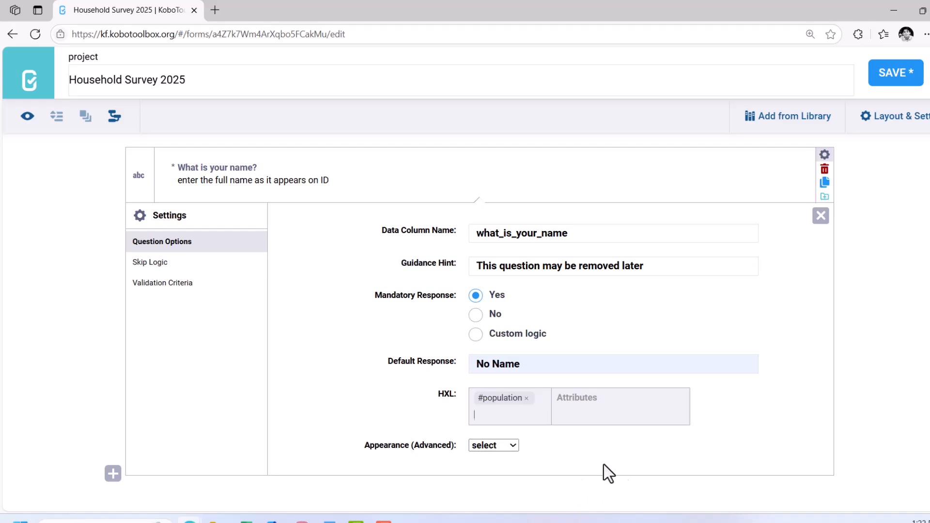
- Try the "other" option for the name question's advanced appearance, and set it back to "select"
{"action": "left_click", "coordinate": [484, 446]}
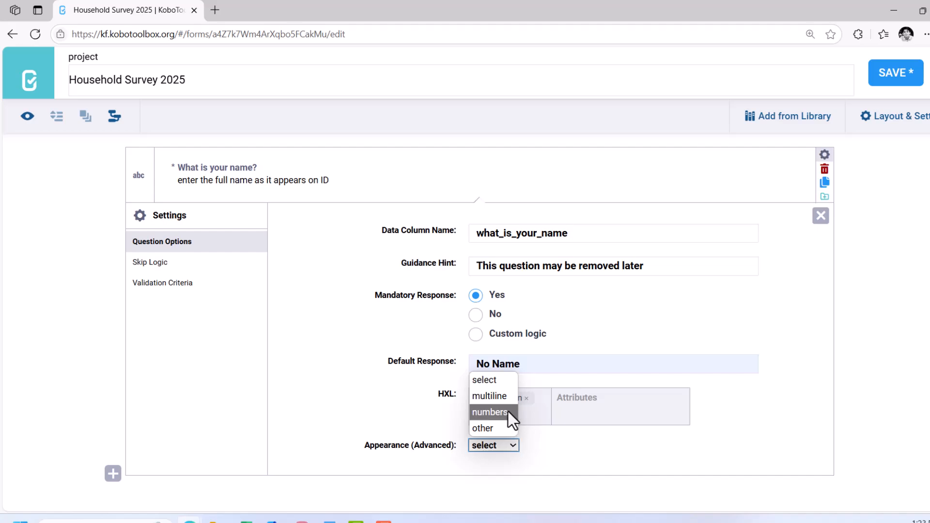
{"action": "left_click", "coordinate": [499, 433]}
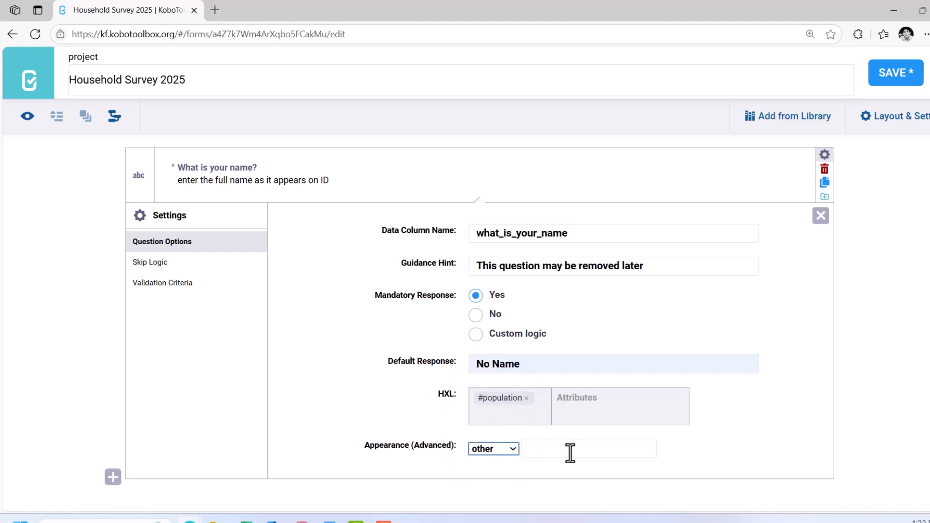
{"action": "left_click", "coordinate": [571, 451]}
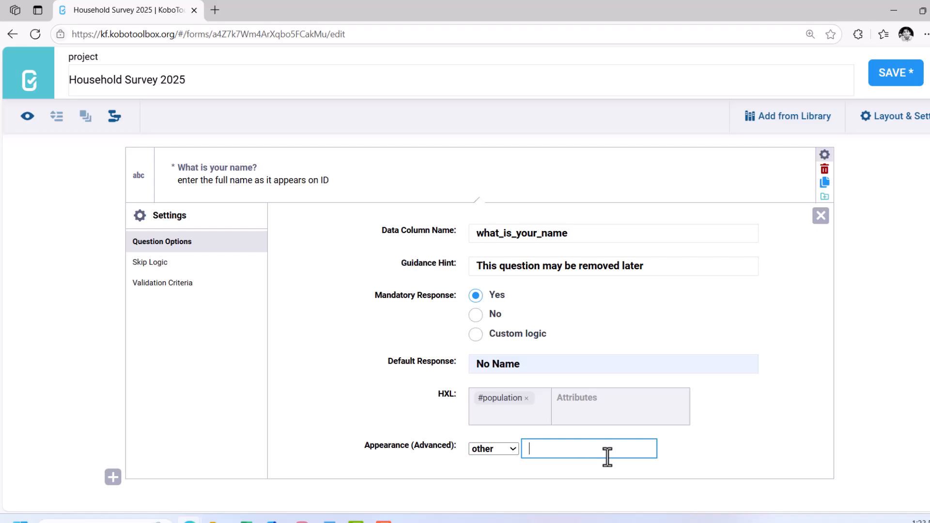
{"action": "left_click", "coordinate": [514, 449]}
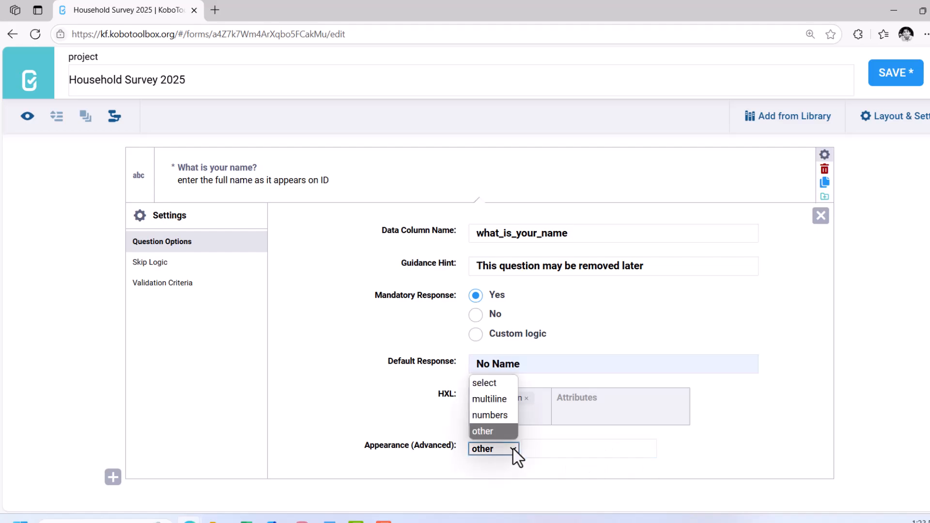
{"action": "left_click", "coordinate": [498, 384]}
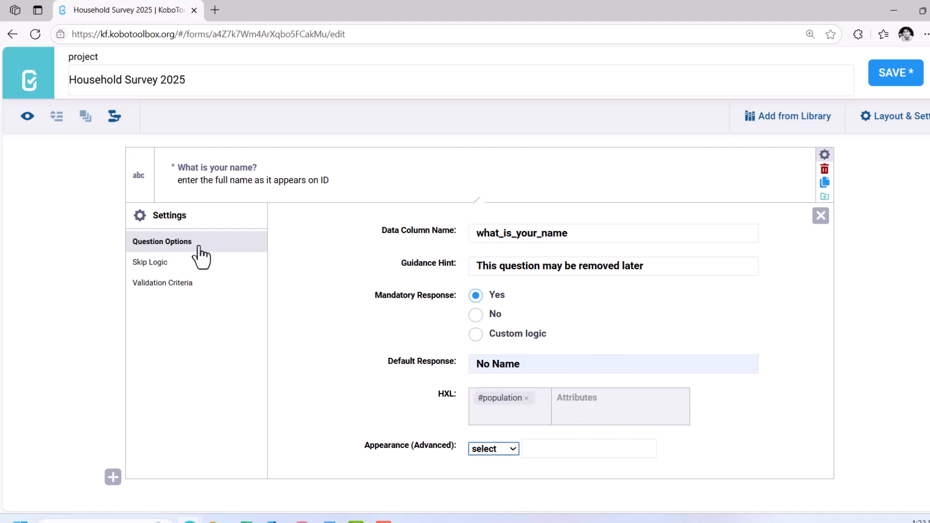
- View the name question's skip logic settings and its validation criteria
{"action": "left_click", "coordinate": [153, 266]}
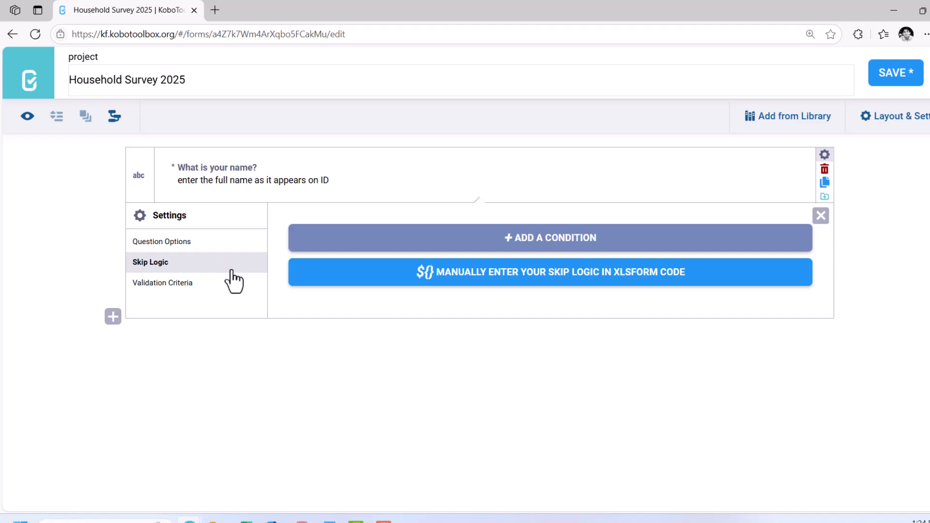
{"action": "left_click", "coordinate": [170, 286]}
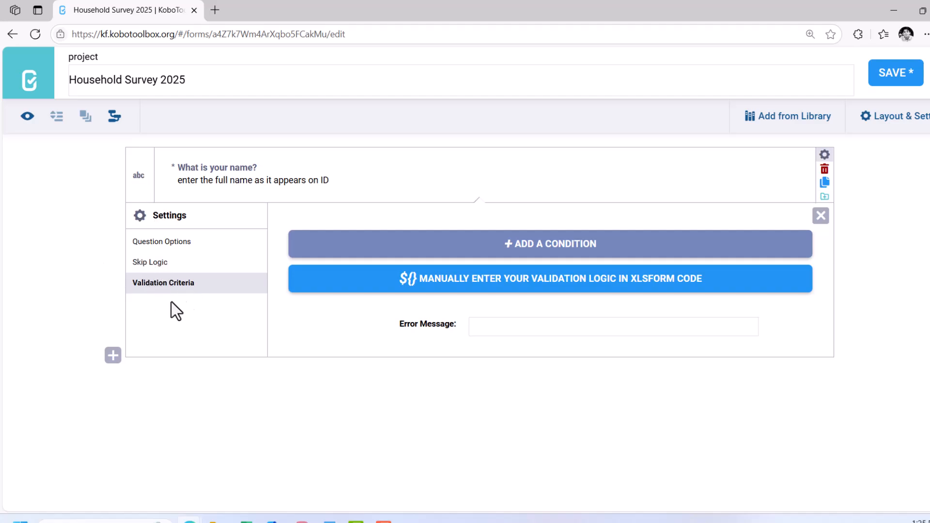